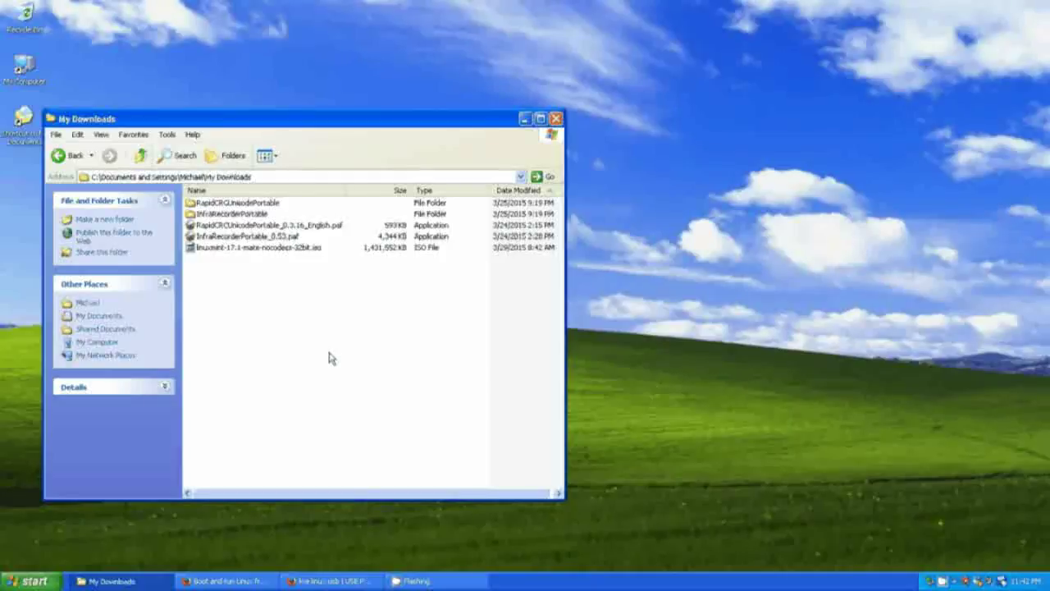
# Bring the Pendrivelinux.com Firefox window back in front of the My Downloads folder
pyautogui.click(218, 583)
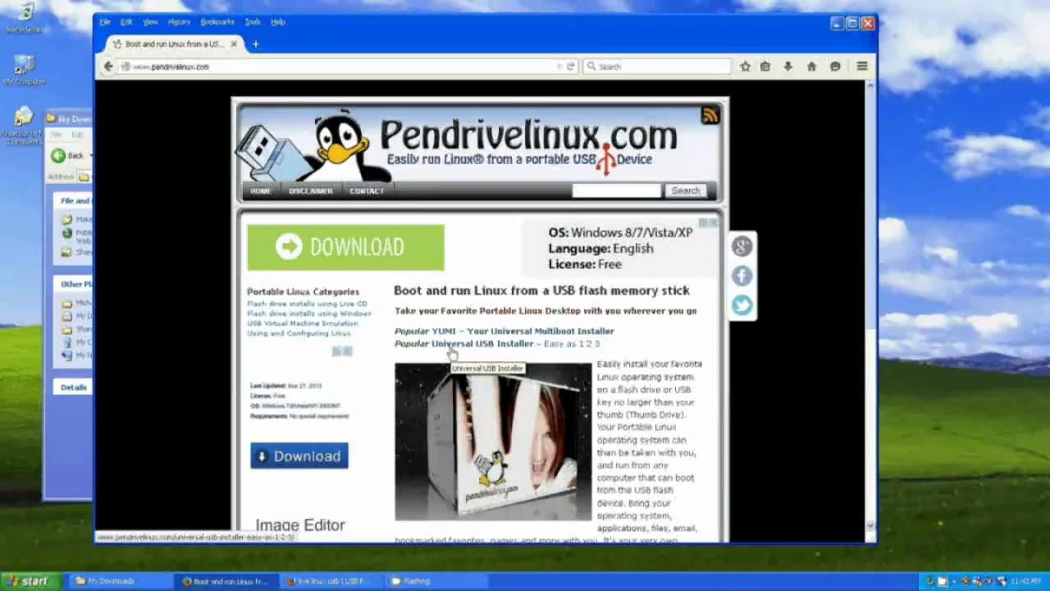
# Download and save Universal-USB-Installer-1.9.5.9.exe from Pendrivelinux's Universal USB Installer page
pyautogui.click(451, 344)
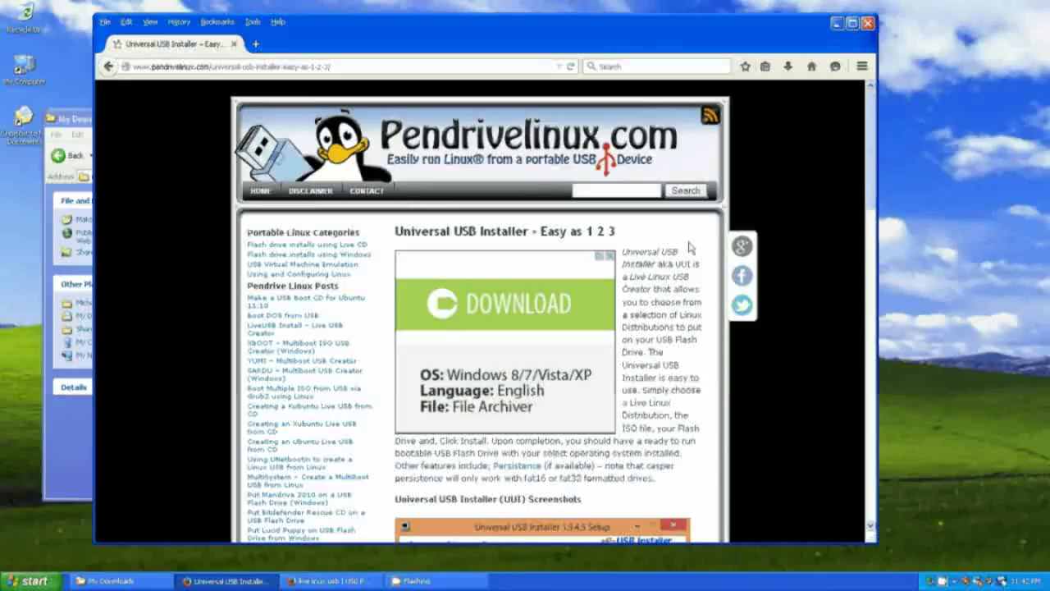
pyautogui.scroll(-3, 876, 209)
pyautogui.moveTo(876, 209)
pyautogui.mouseDown()
pyautogui.moveTo(873, 233)
pyautogui.moveTo(783, 269)
pyautogui.mouseUp()
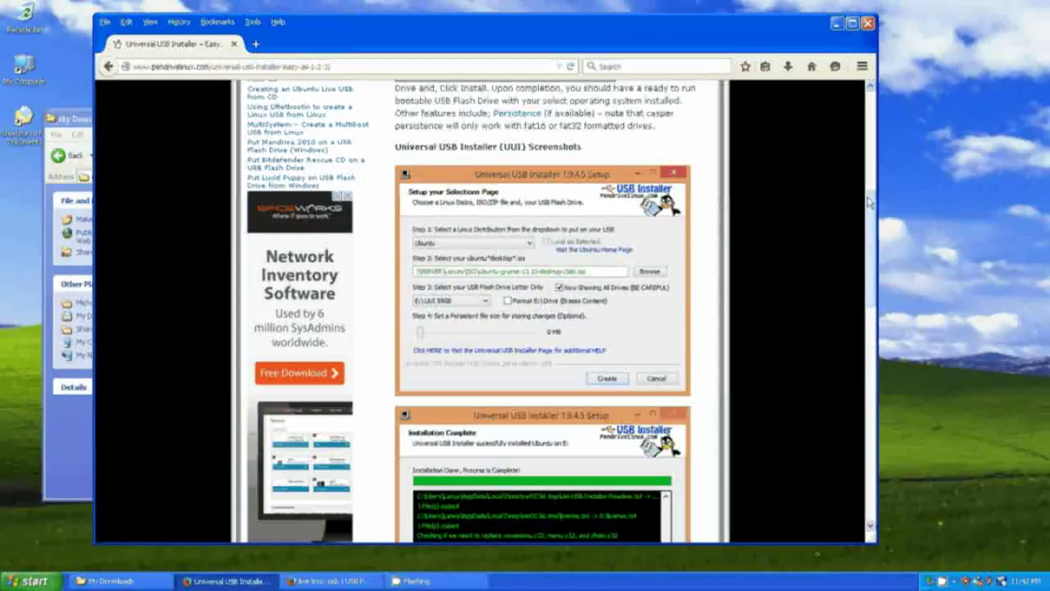
pyautogui.moveTo(869, 201); pyautogui.dragTo(626, 246)
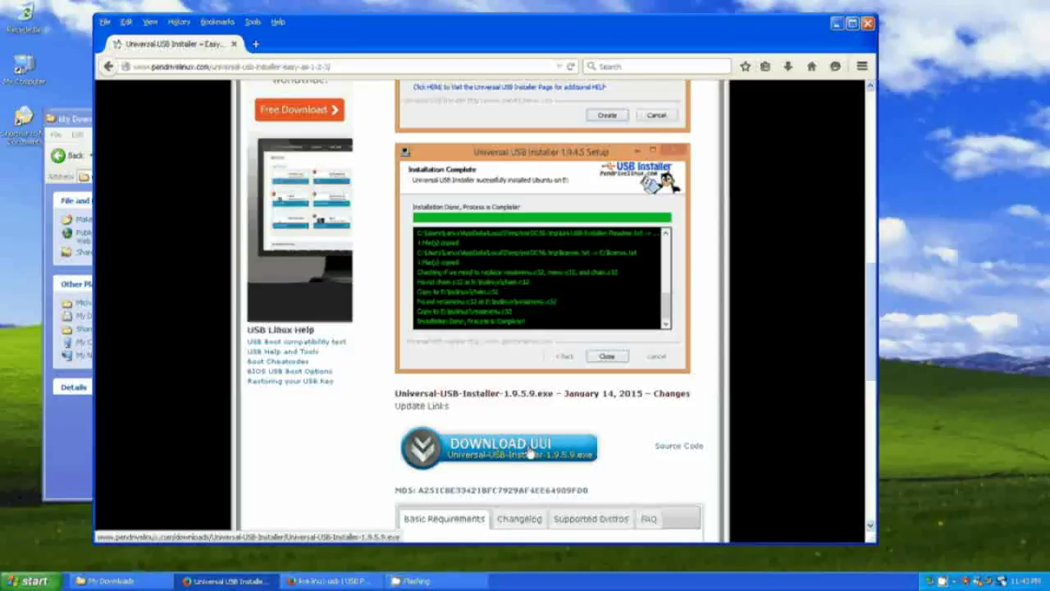
pyautogui.click(529, 453)
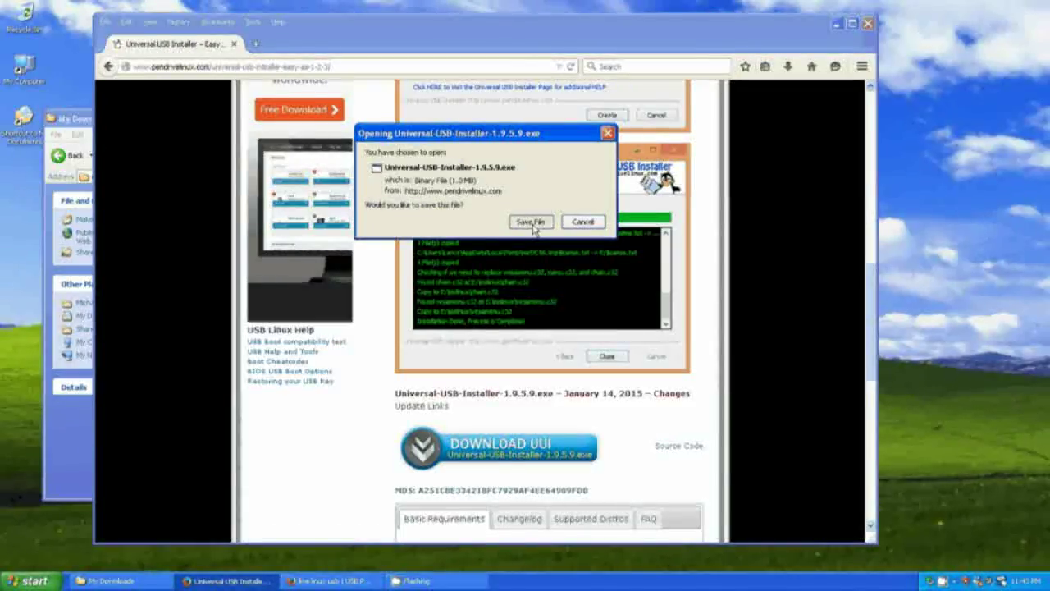
pyautogui.click(531, 223)
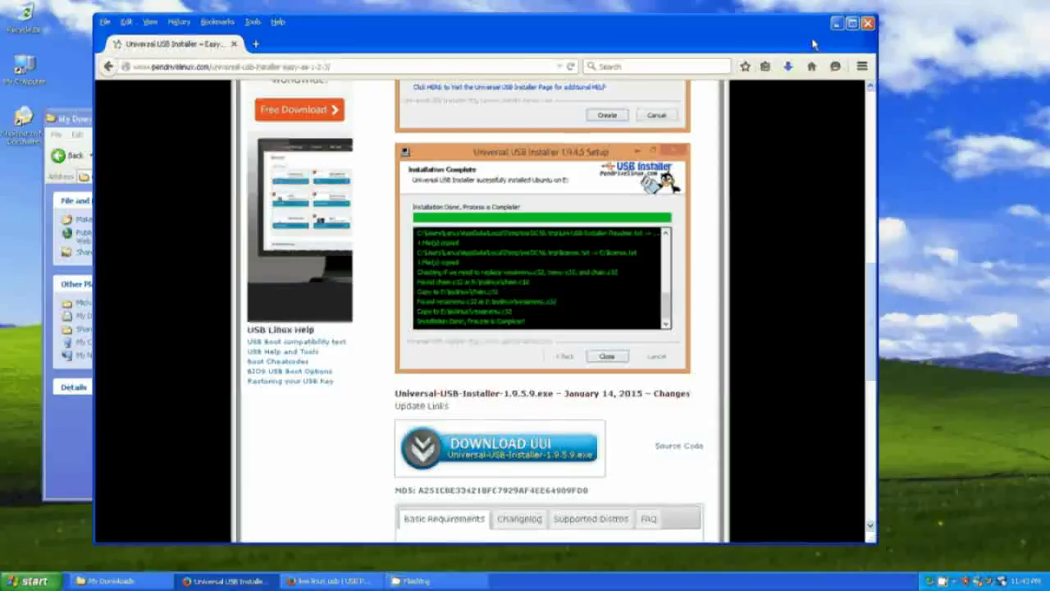
# Launch Universal-USB-Installer-1.9.5.9 from My Downloads, allowing it past the security warning
pyautogui.click(836, 22)
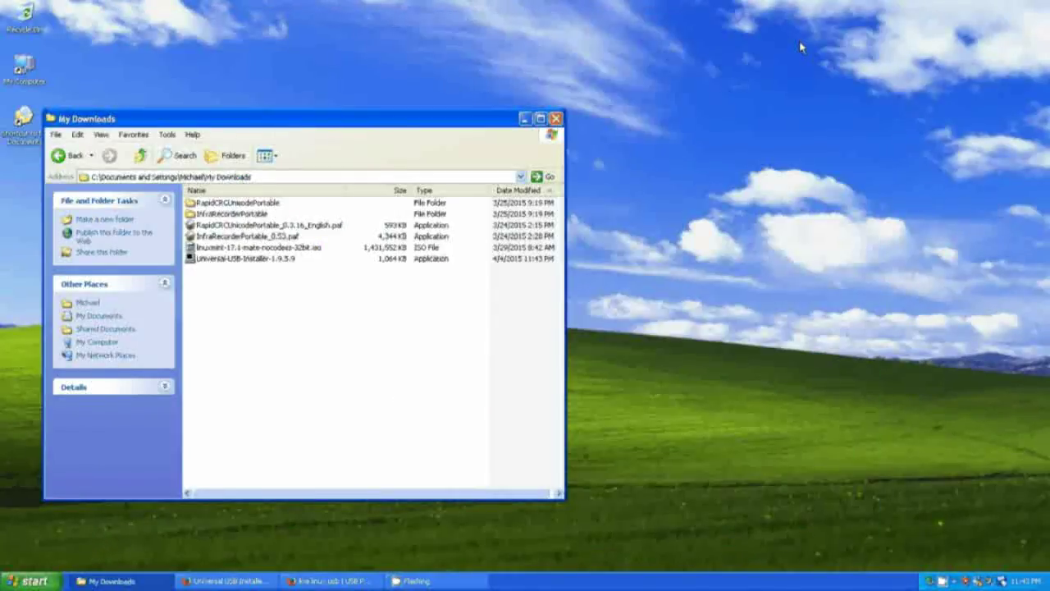
pyautogui.click(226, 261)
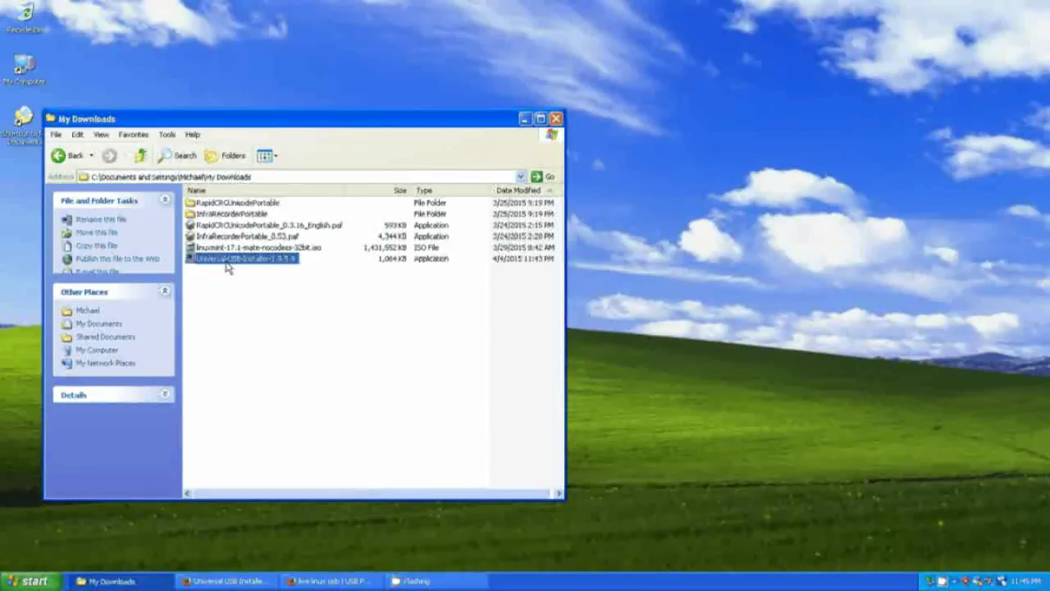
pyautogui.doubleClick(226, 263)
pyautogui.click(561, 302)
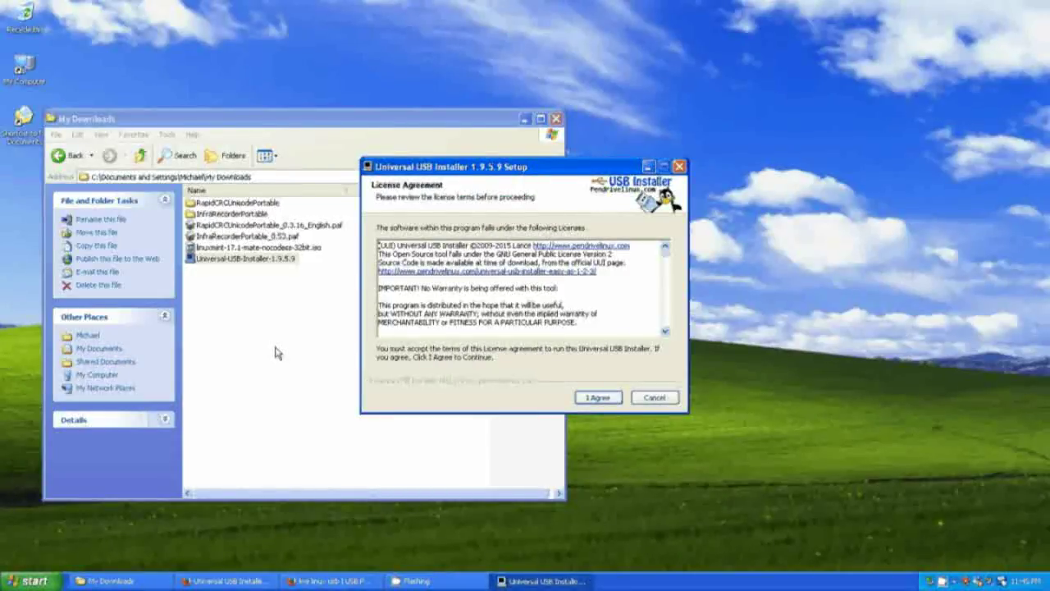
# Accept the license agreement and select Linux Mint as the distribution
pyautogui.click(597, 398)
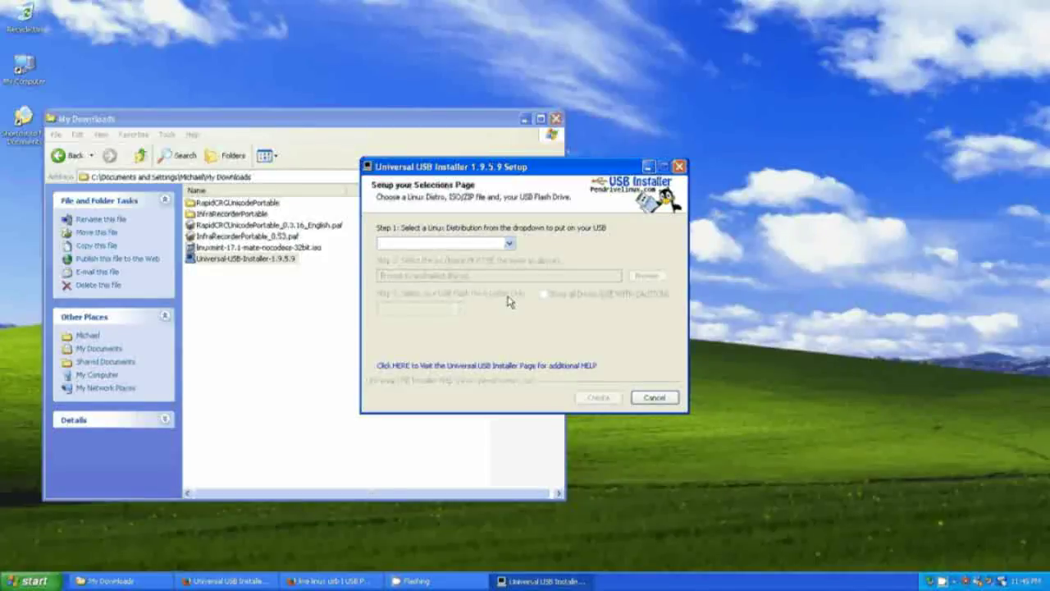
pyautogui.click(510, 244)
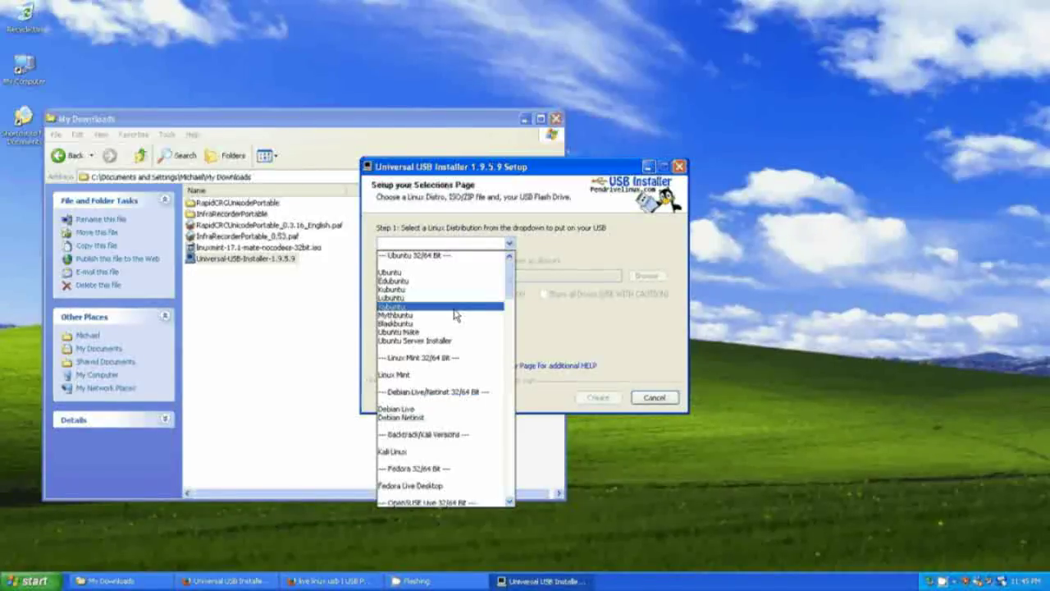
pyautogui.click(412, 376)
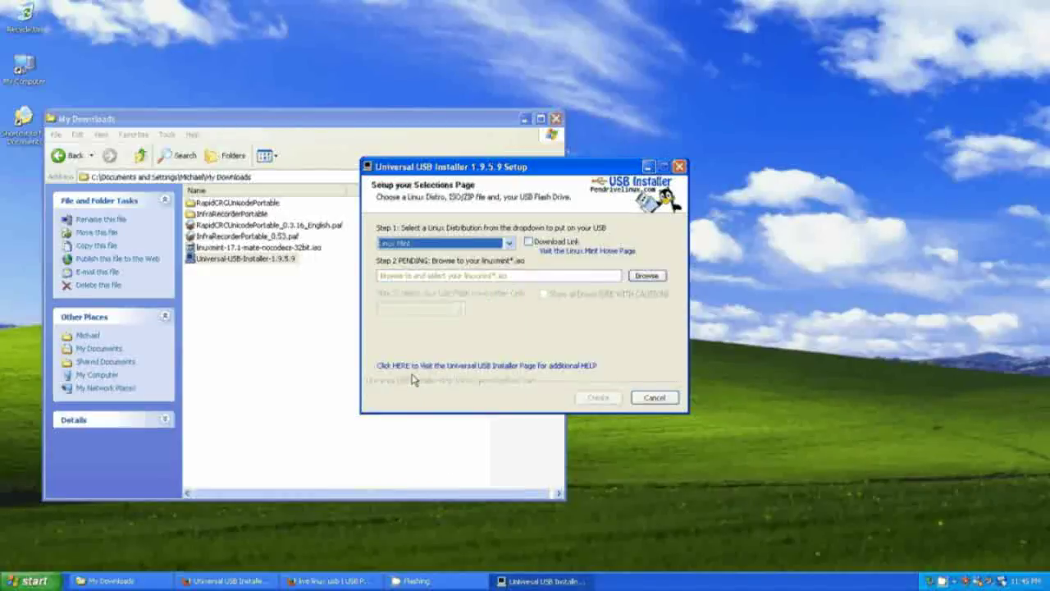
# Choose the linuxmint-17.1 MATE ISO as source and the E:\ 1GB USB drive as target
pyautogui.click(647, 277)
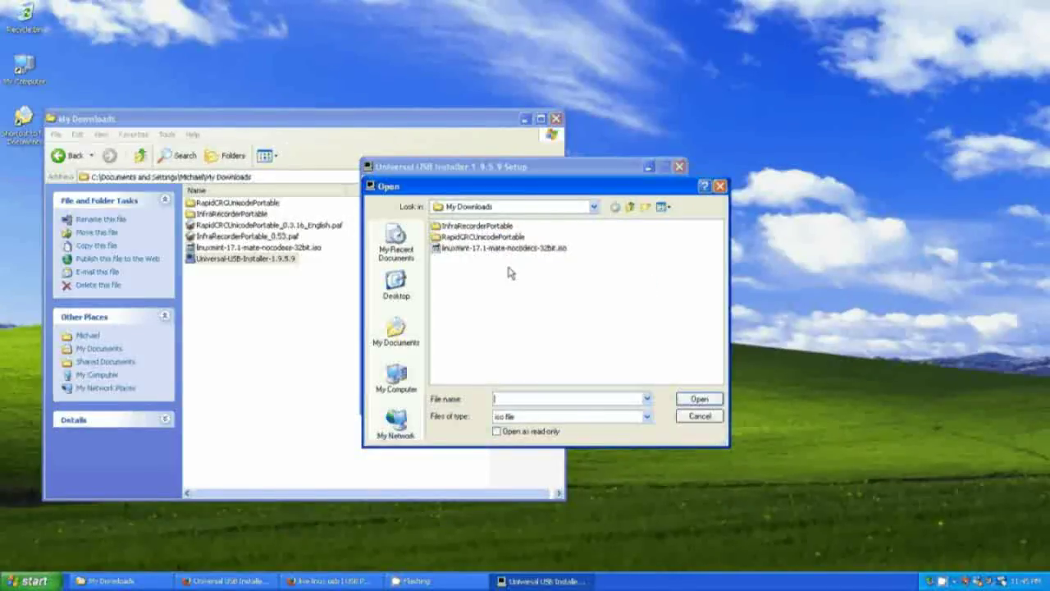
pyautogui.click(499, 250)
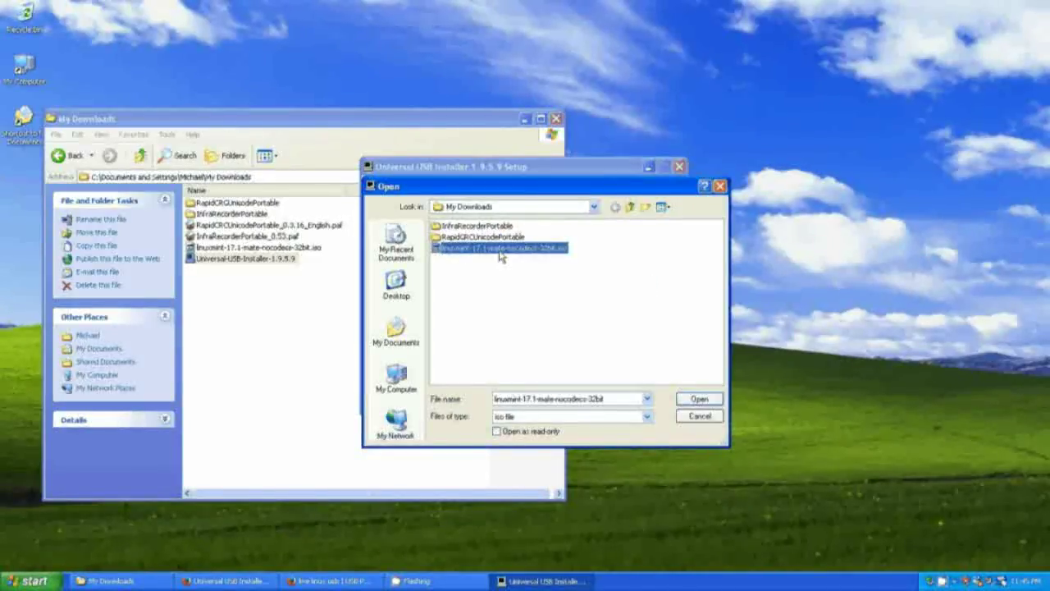
pyautogui.click(697, 399)
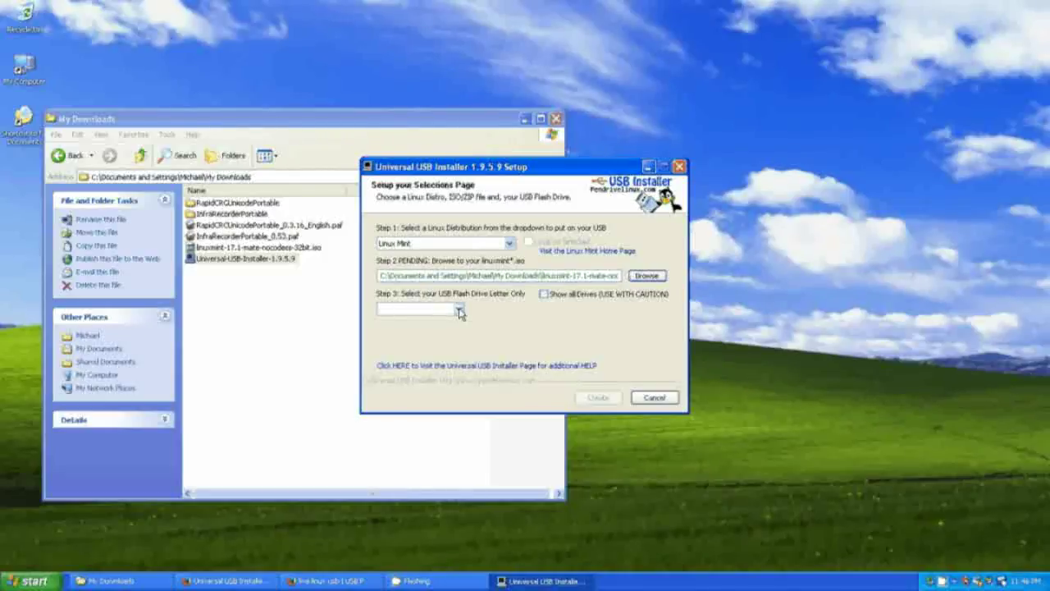
pyautogui.click(460, 310)
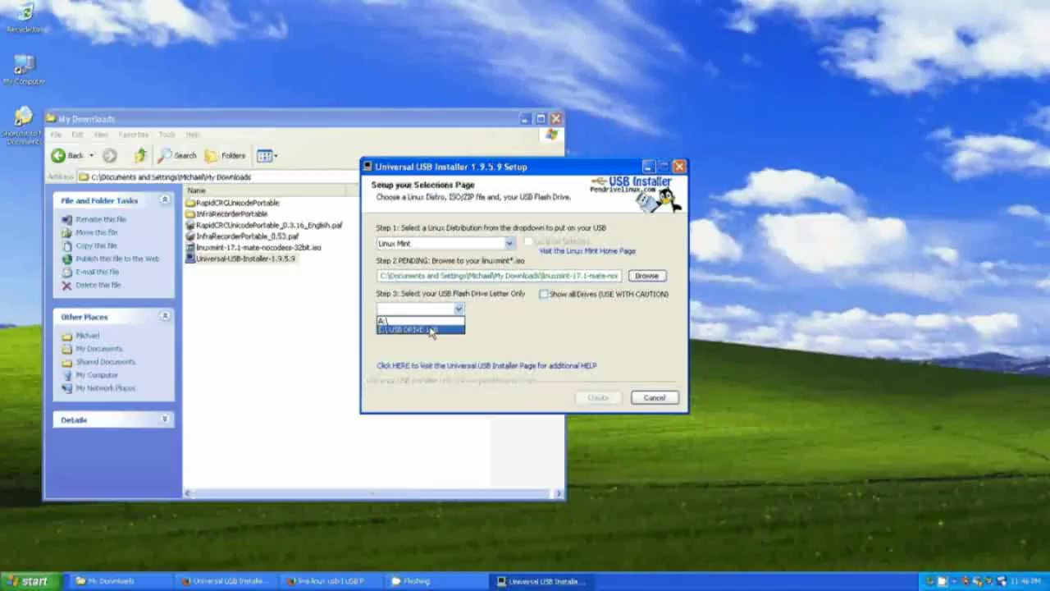
pyautogui.click(431, 329)
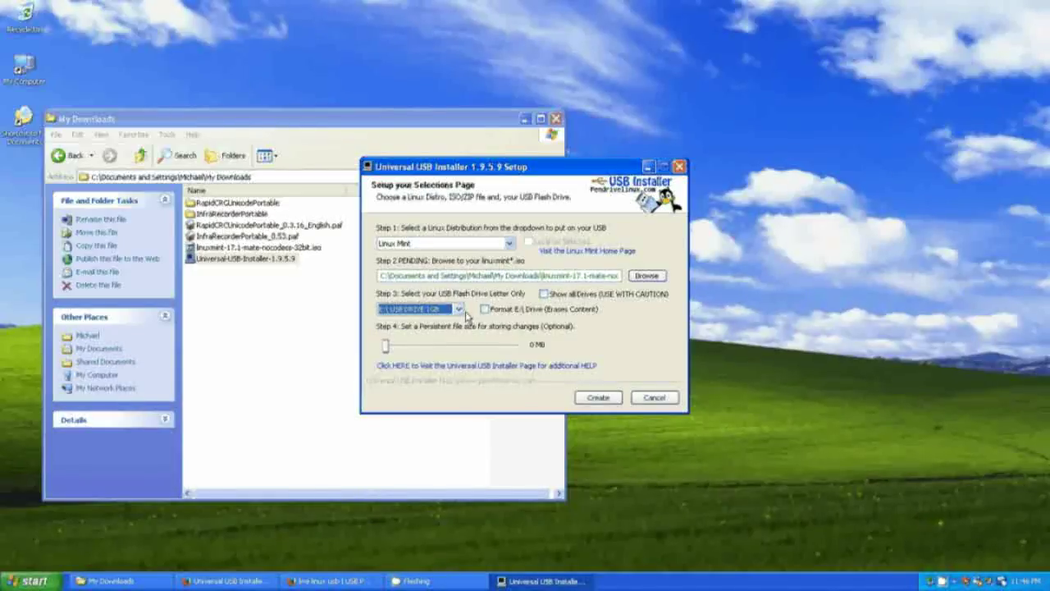
# Enable 'Format E:\ Drive (Erases Content)' so E: is wiped to FAT32 first
pyautogui.click(484, 310)
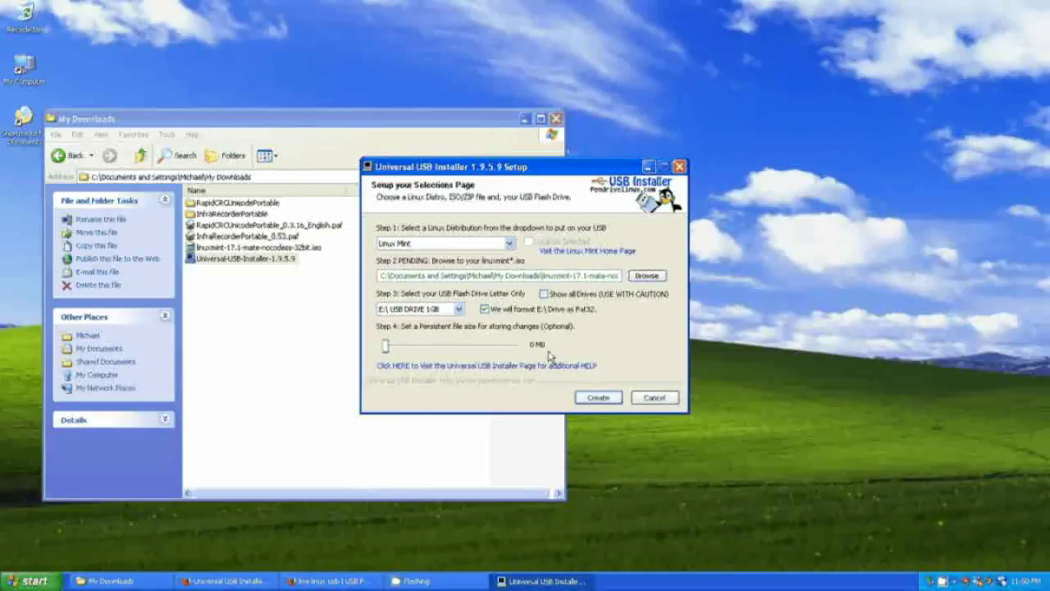
# Start Create and confirm formatting drive E: and installing Linux Mint onto it
pyautogui.click(595, 399)
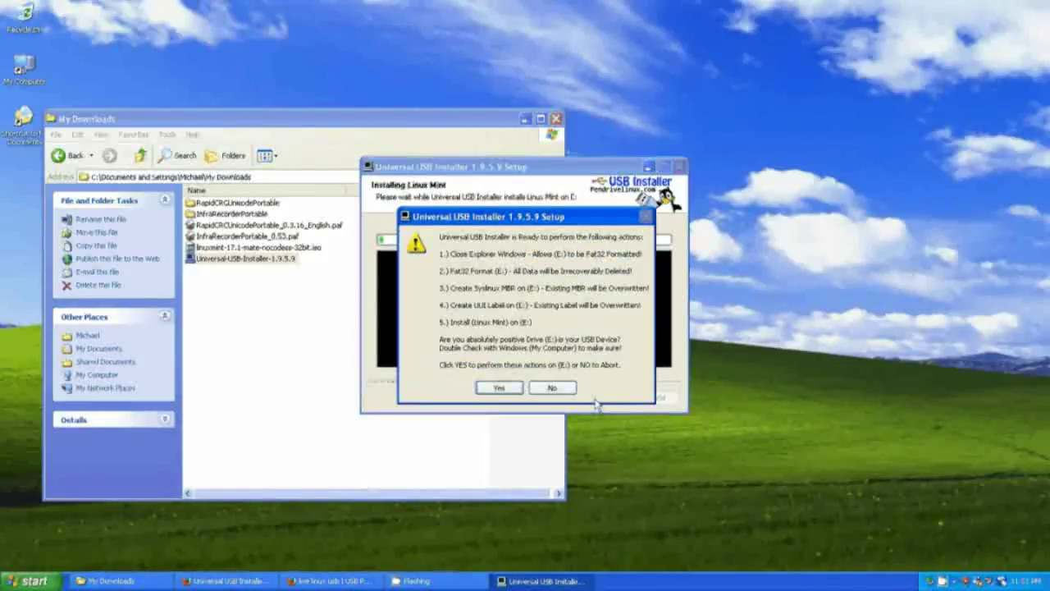
pyautogui.click(500, 388)
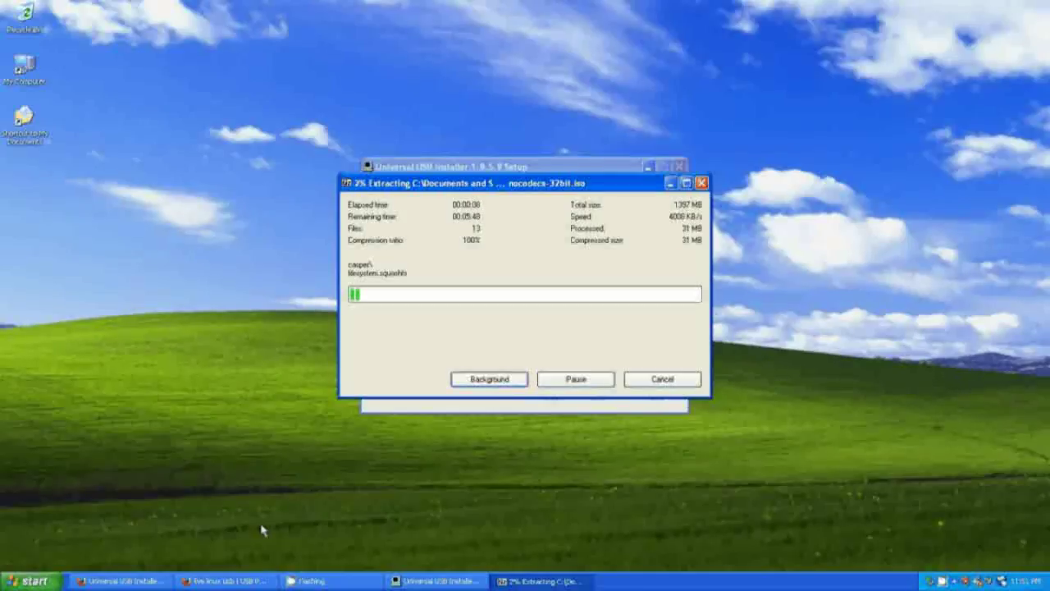
# Bring Firefox back, shift it left, and browse Pendrivelinux's live Linux USB tool articles
pyautogui.click(223, 581)
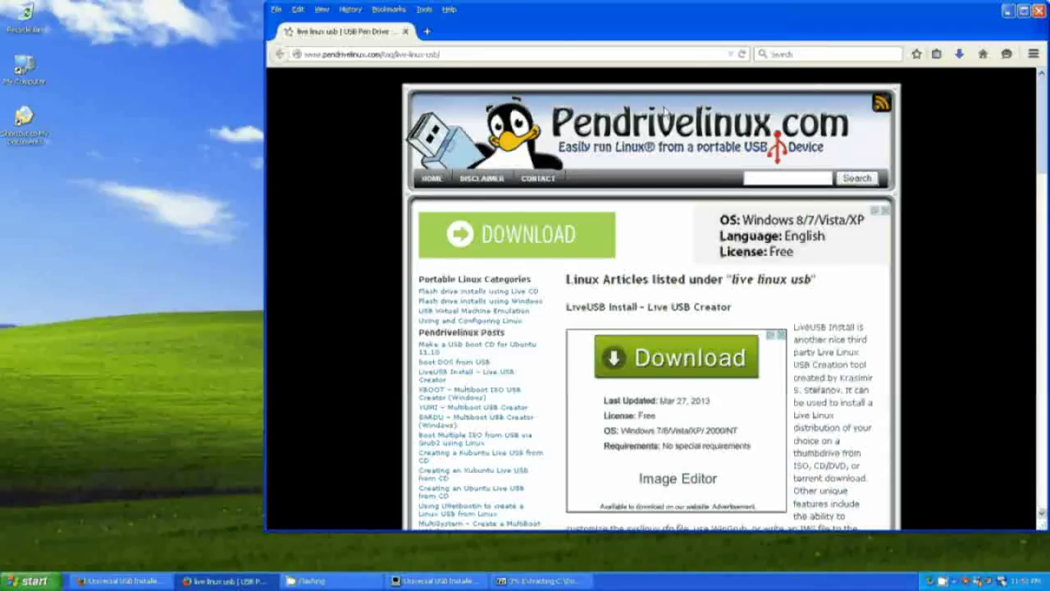
pyautogui.moveTo(833, 29); pyautogui.dragTo(693, 35)
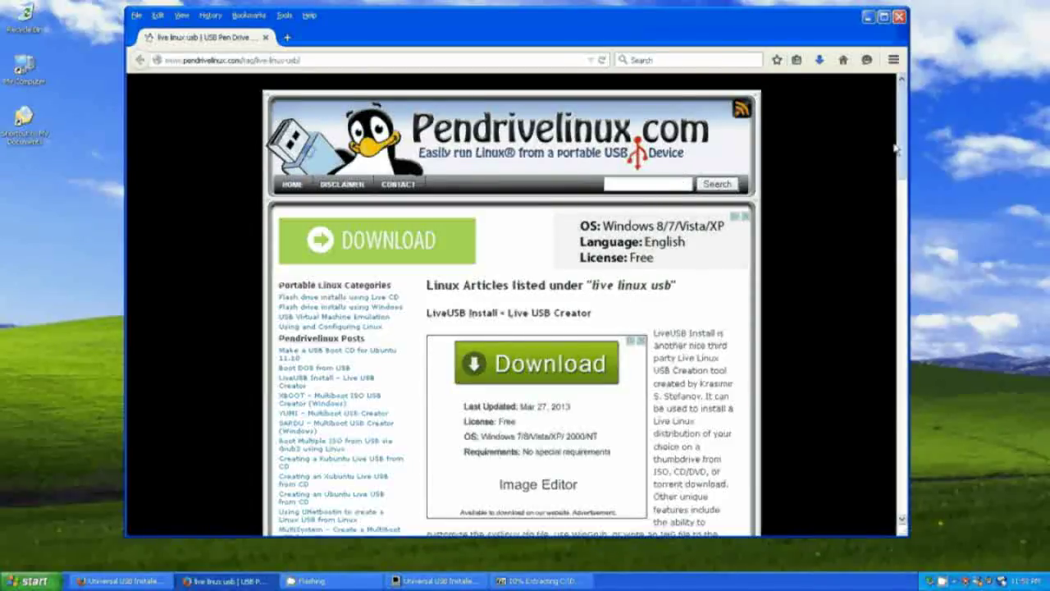
pyautogui.scroll(-1, 896, 156)
pyautogui.scroll(-5, 896, 156)
pyautogui.scroll(-5, 881, 237)
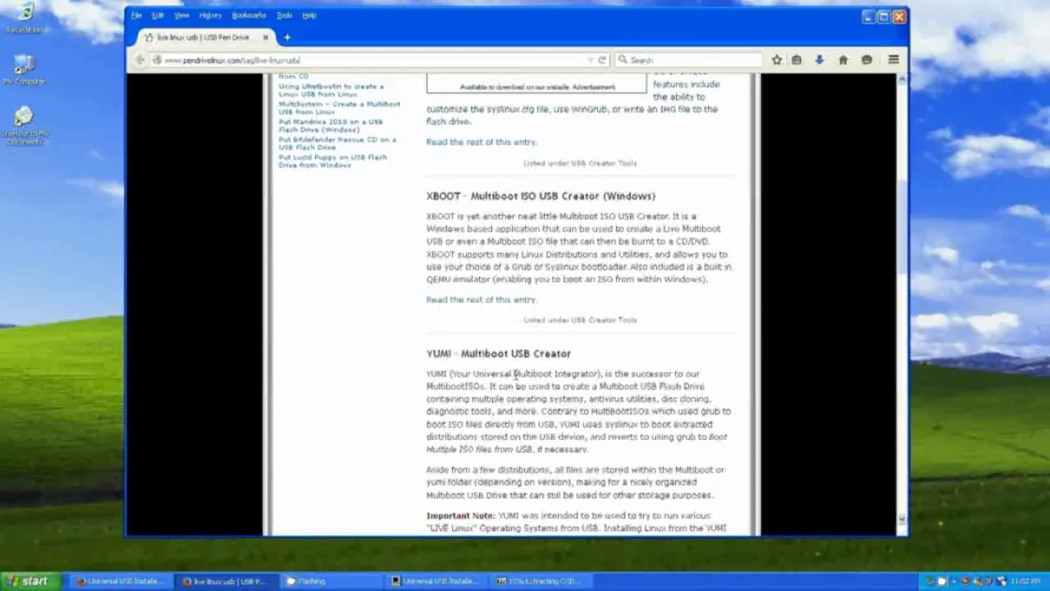
pyautogui.scroll(-8, 459, 279)
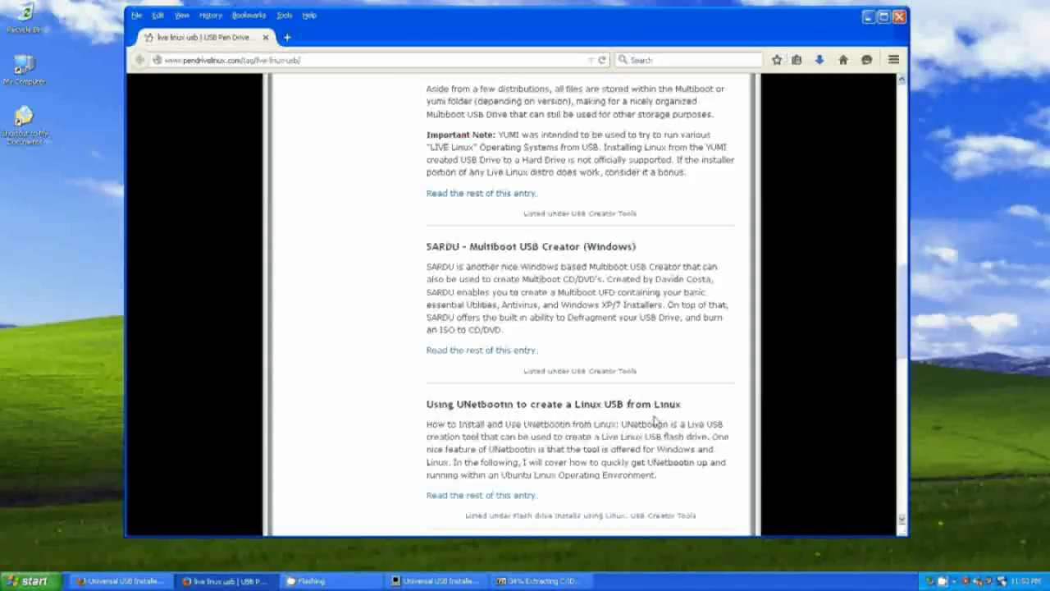
pyautogui.scroll(-4, 900, 336)
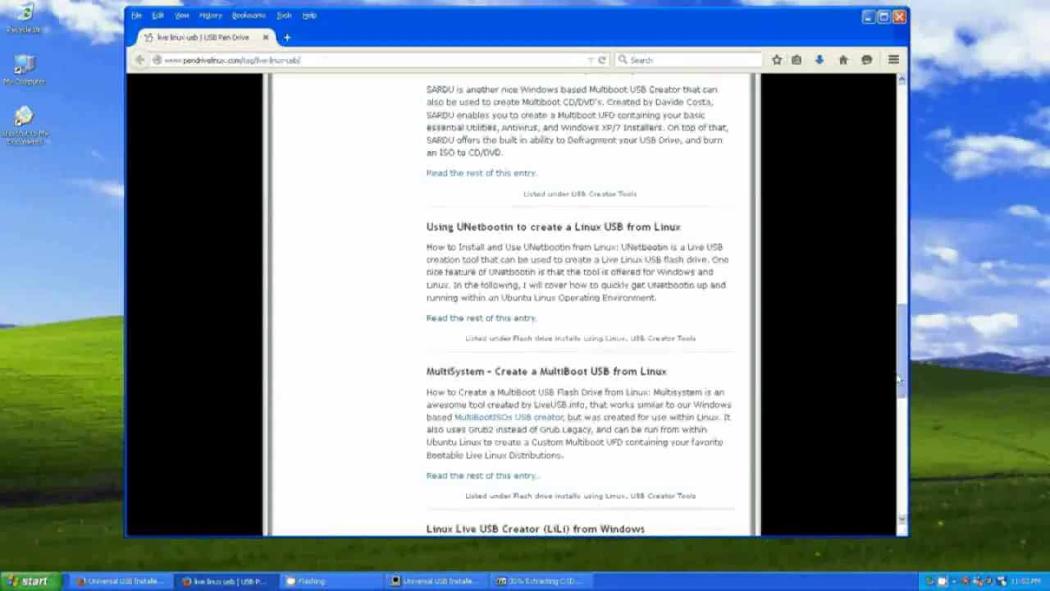
pyautogui.scroll(-4, 574, 287)
pyautogui.scroll(1, 460, 164)
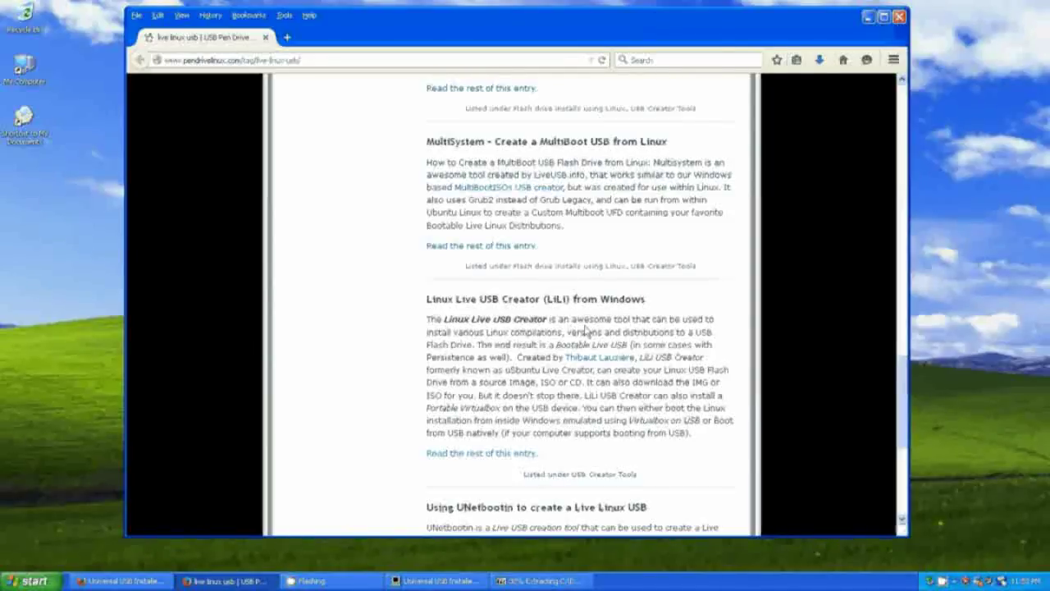
pyautogui.scroll(-3, 530, 275)
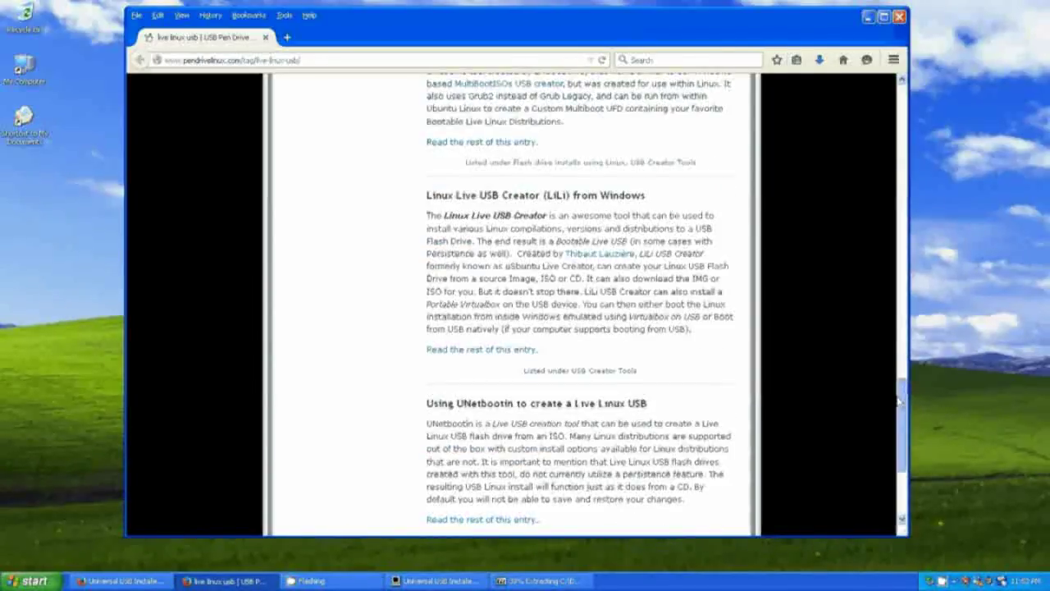
pyautogui.scroll(-3, 529, 275)
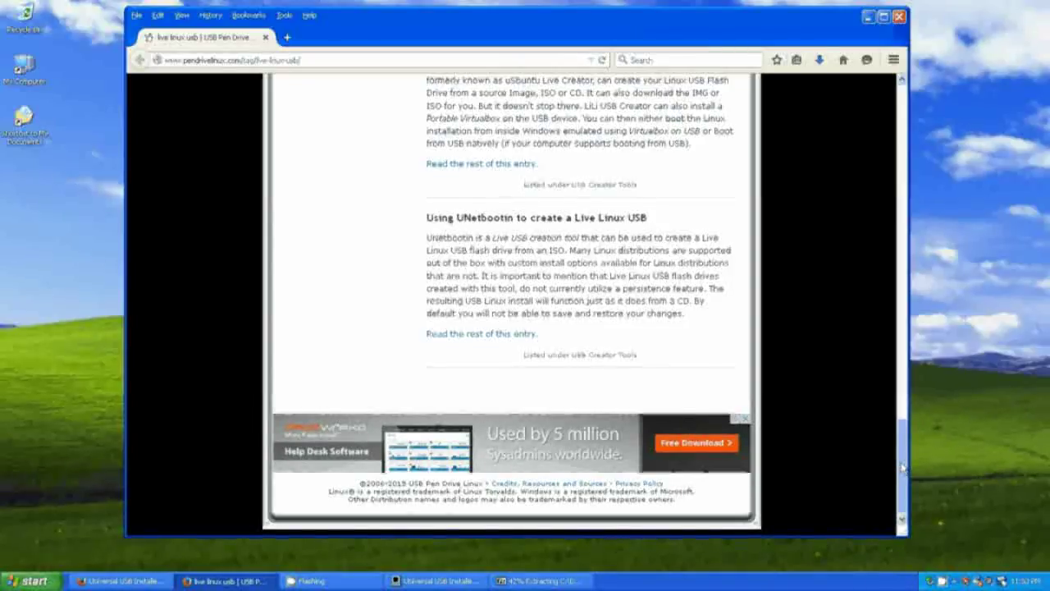
pyautogui.scroll(7, 587, 351)
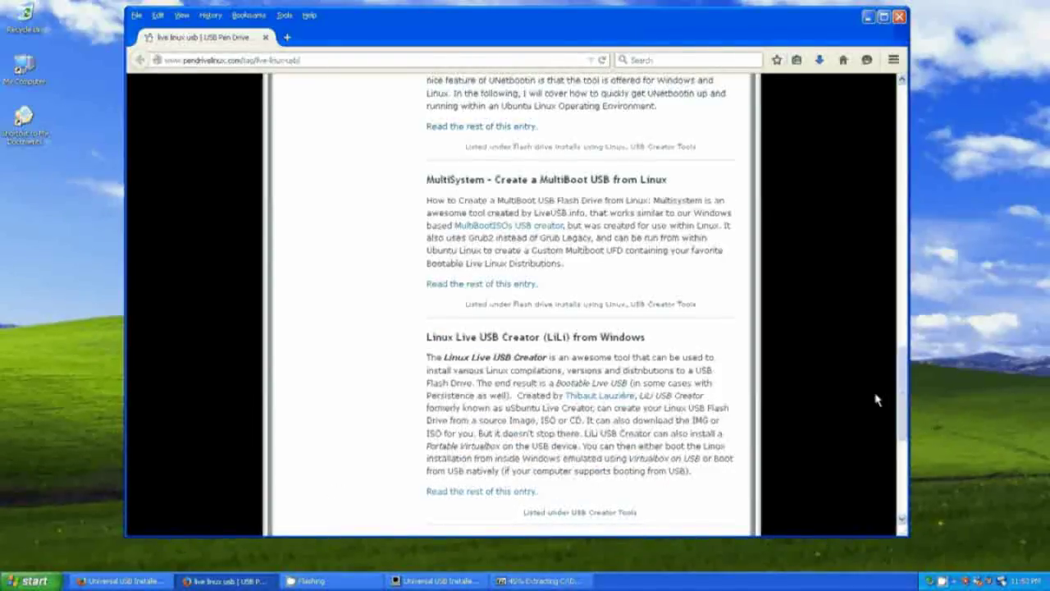
pyautogui.scroll(-5, 558, 353)
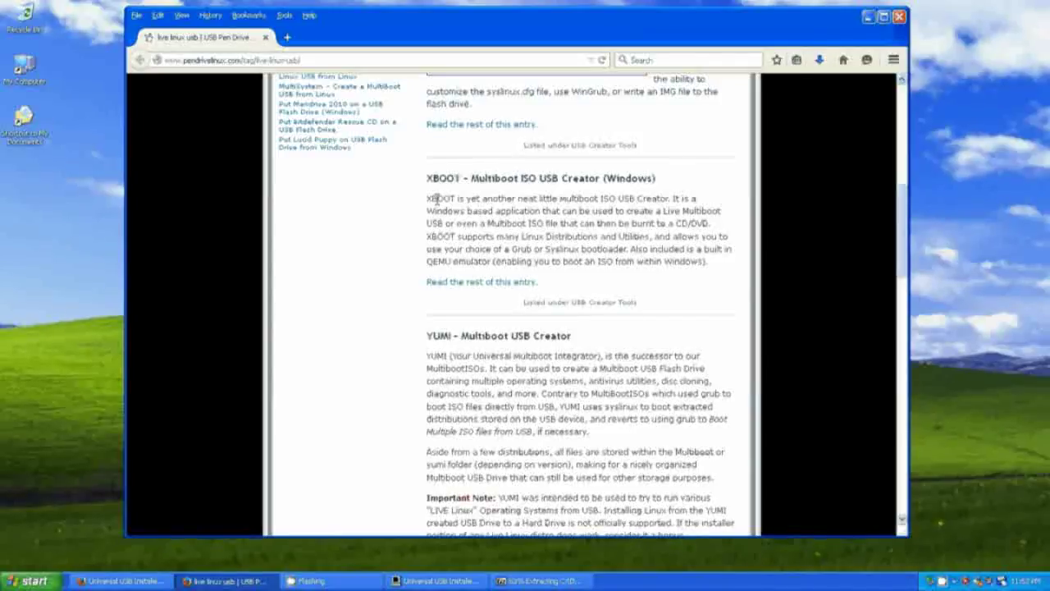
# Hide Firefox and close the installer once Linux Mint installation on E: completes
pyautogui.click(868, 16)
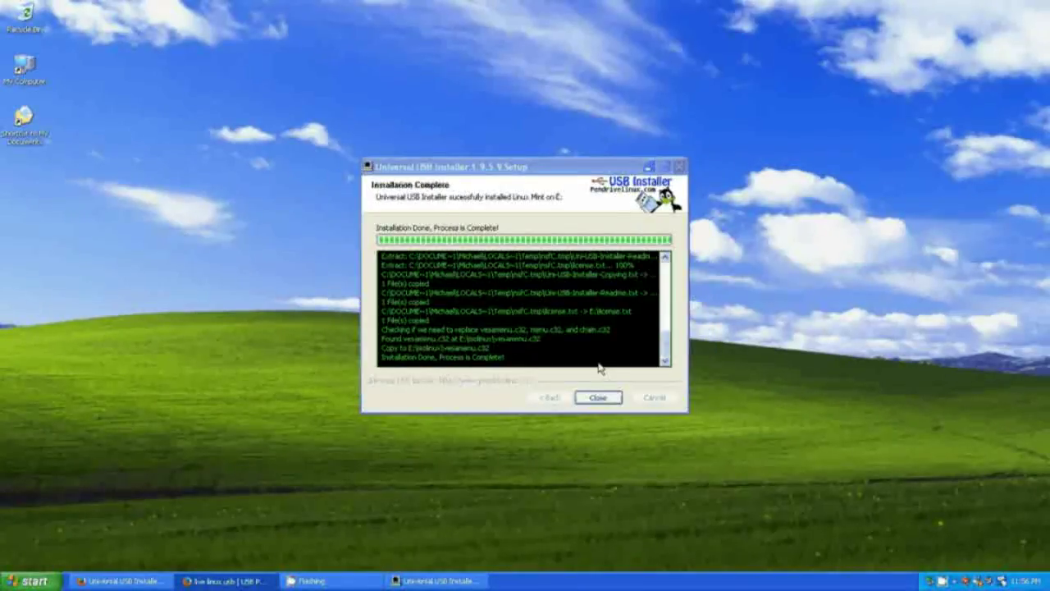
pyautogui.click(598, 397)
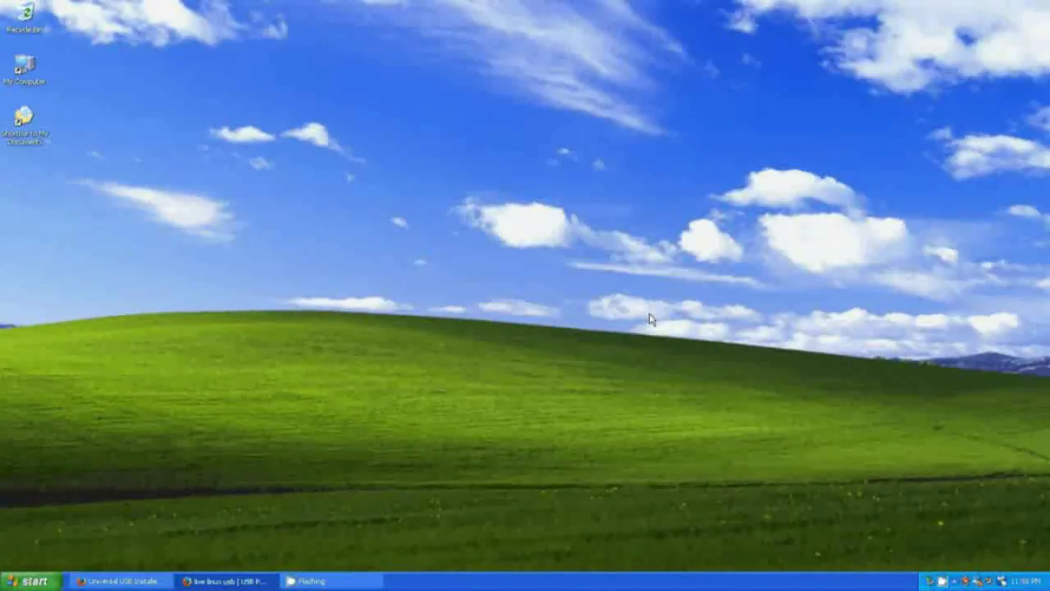